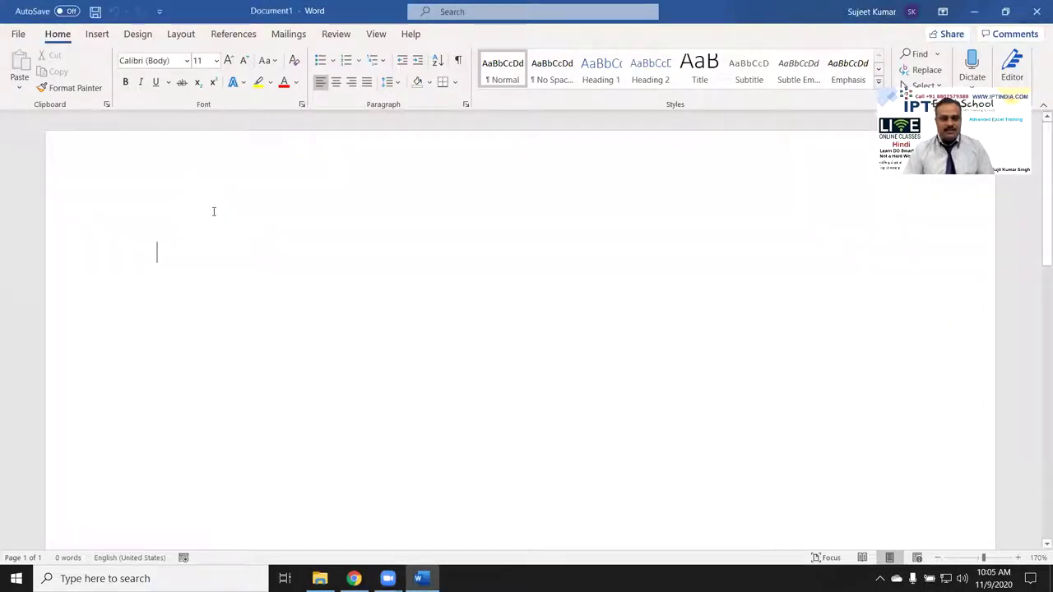
Step: Type 'Dear' and the line 'This month your payable amt is', correcting 'payble' to 'payable'
text(Dear)
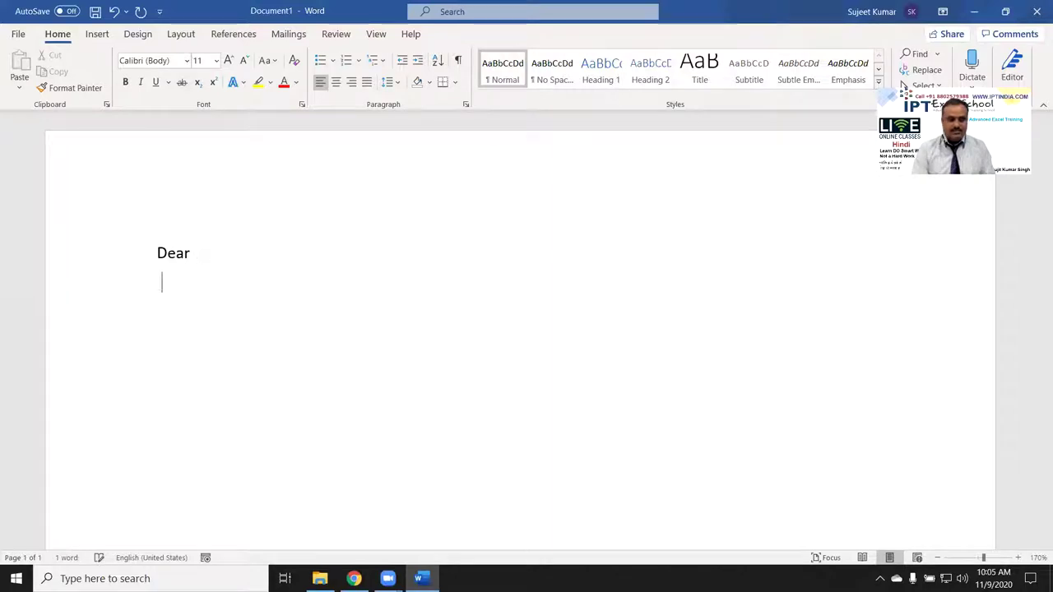
key(Return)
key(Return)
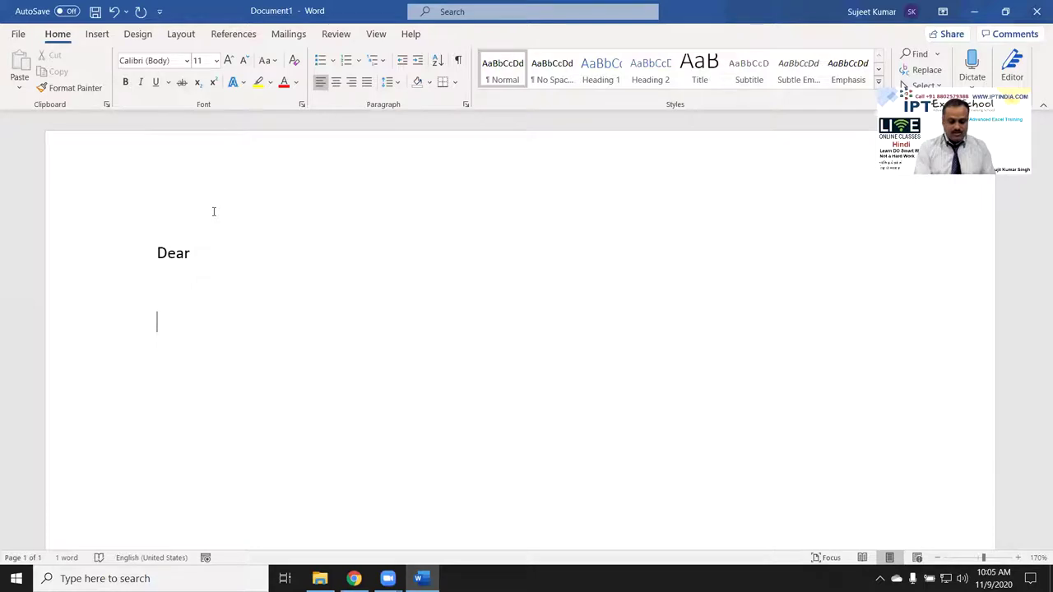
text(this )
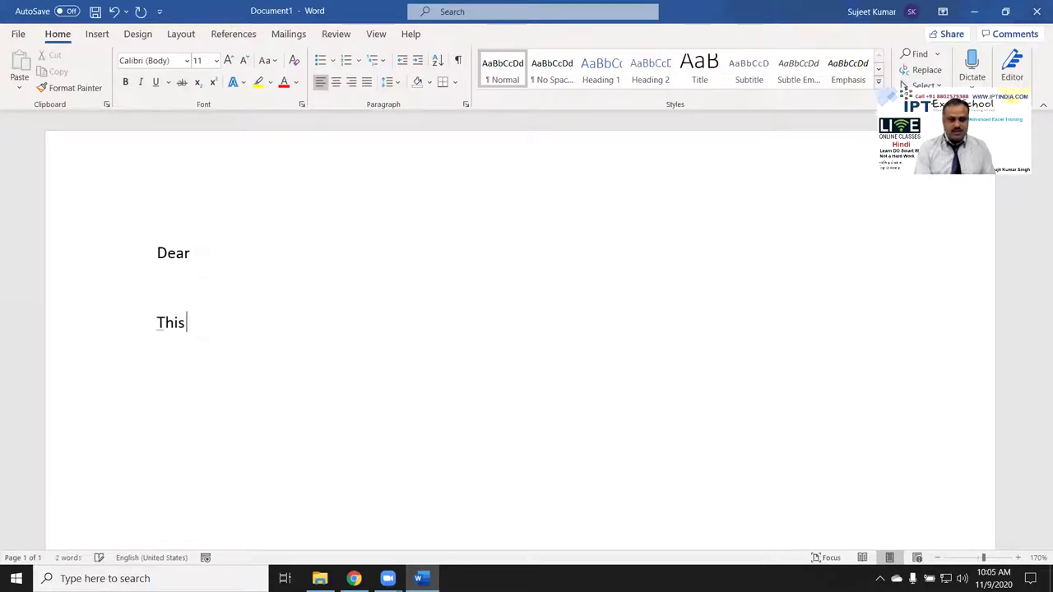
text(month )
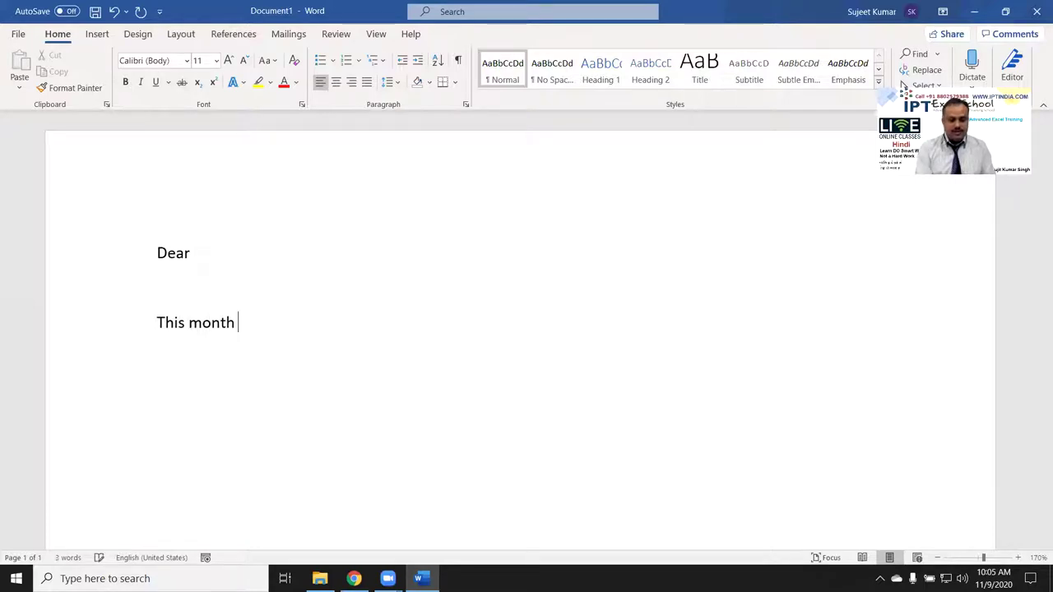
text(our paybe am)
key(BackSpace)
text(t)
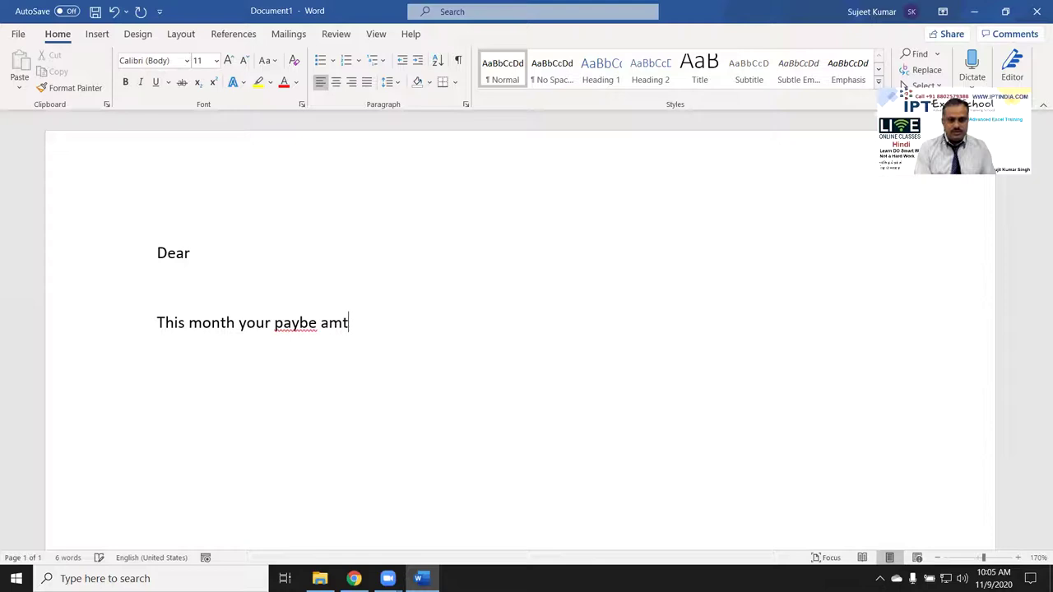
key(Left)
key(Left)
key(Left)
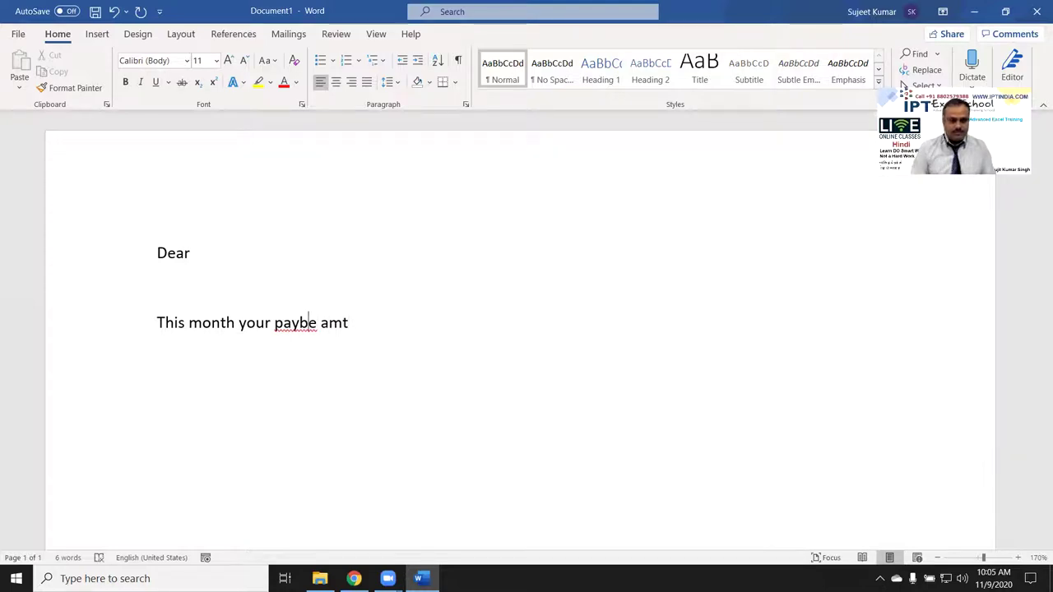
text(l)
key(Up)
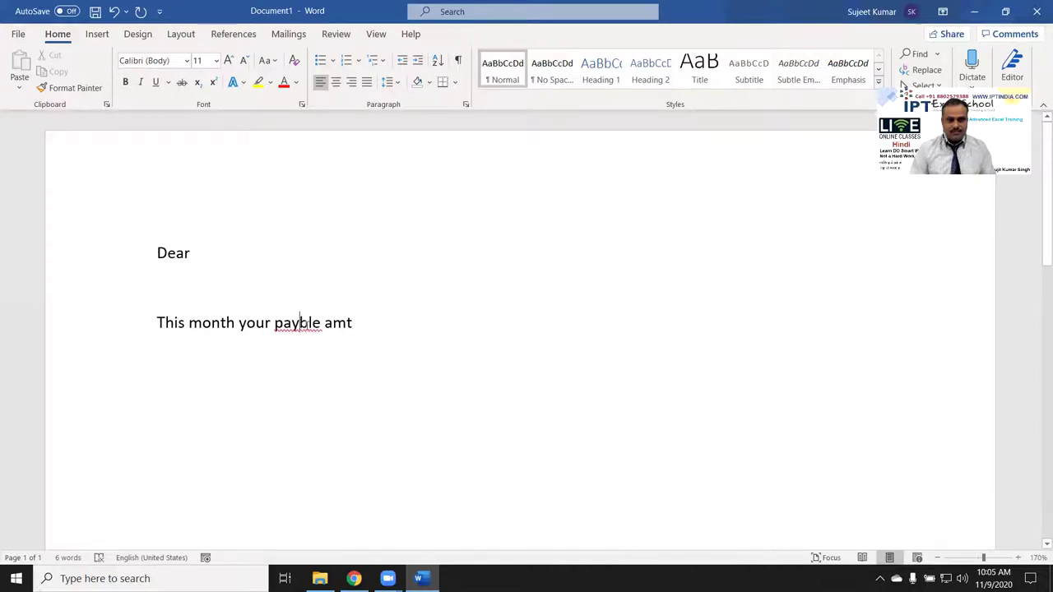
key(shift+F10)
click(337, 344)
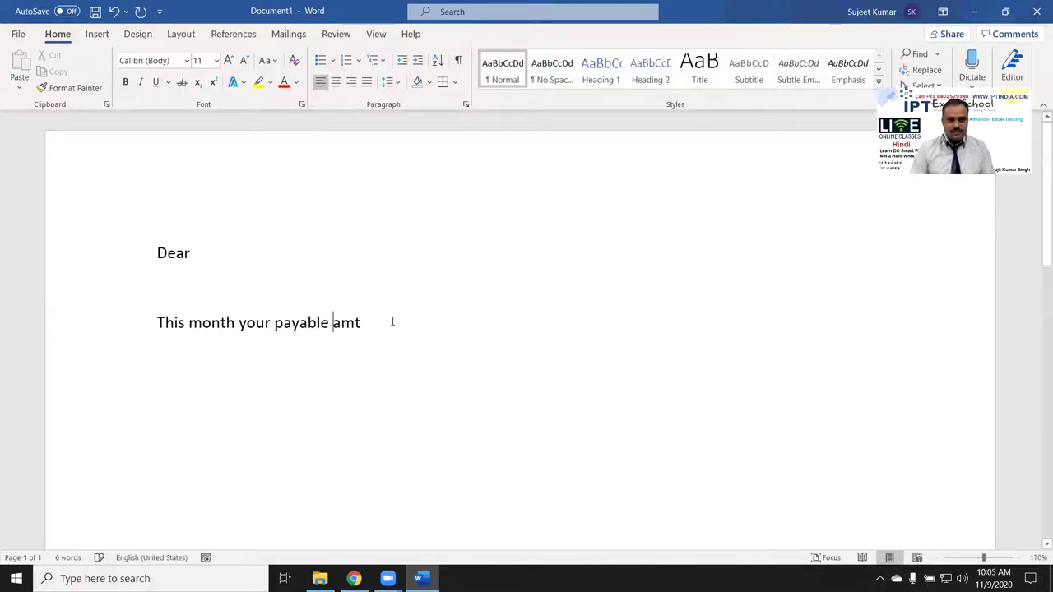
text(is)
Step: Add the lines 'Please Pay ASP' and 'Regards', then complete the sender's name with AutoComplete
key(Return)
key(Return)
text(Please Pay)
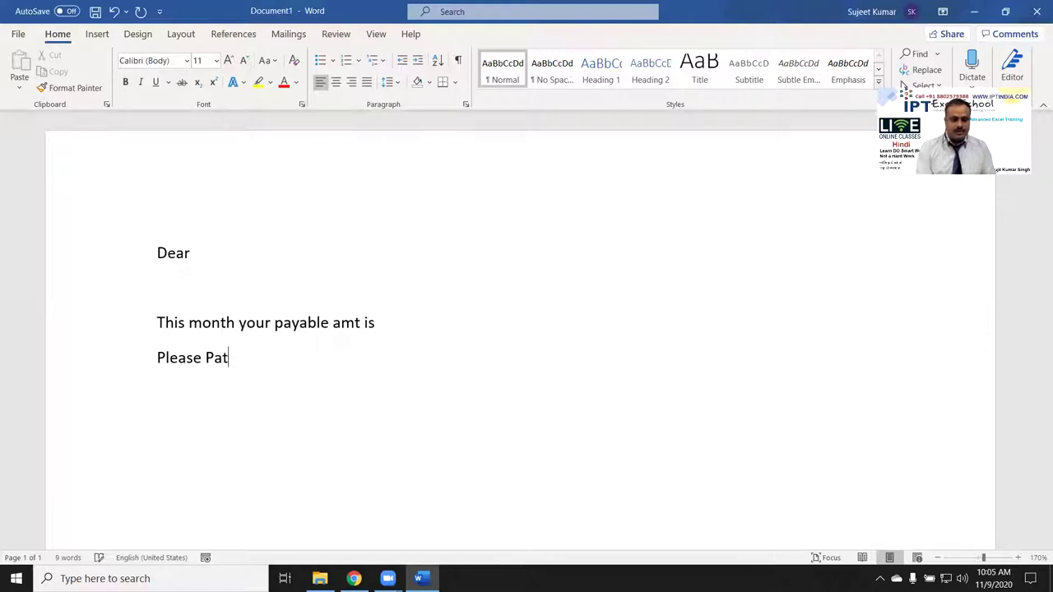
text( ASP  )
text(Rega)
text(rd)
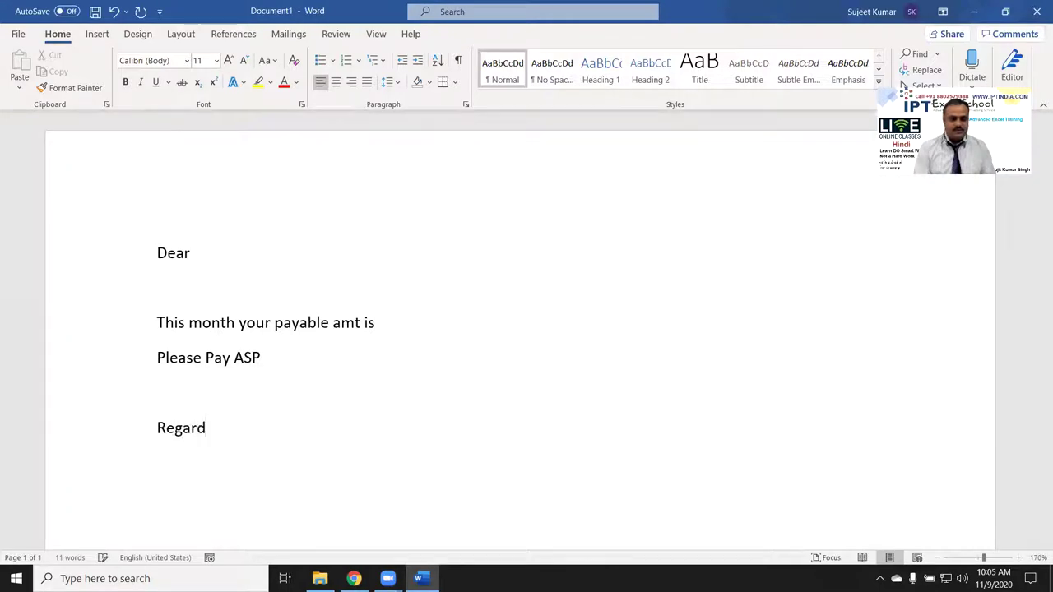
text(s Sujeet Ku)
key(Return)
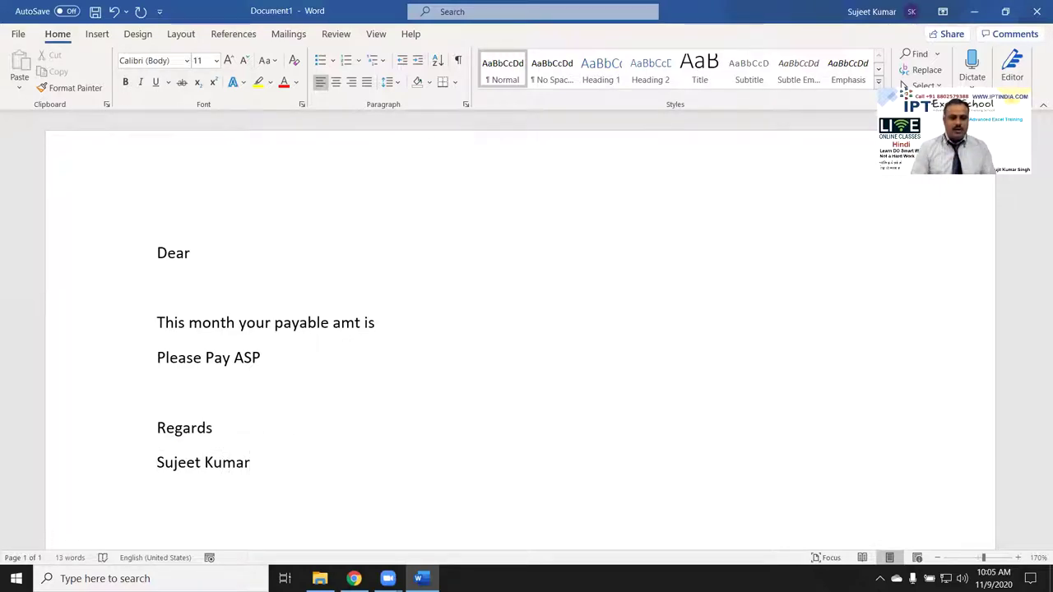
click(157, 428)
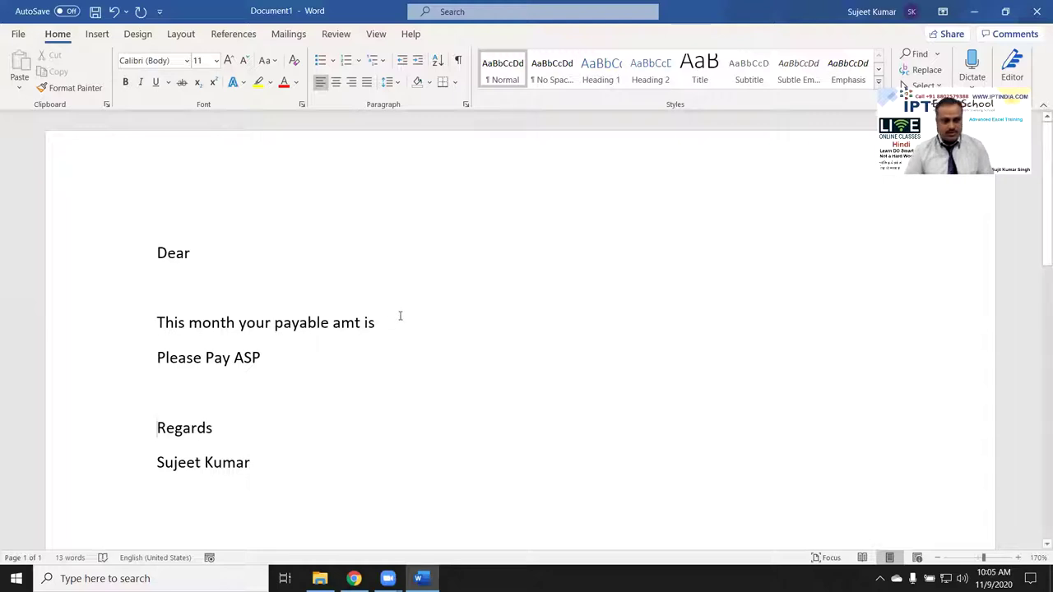
click(202, 255)
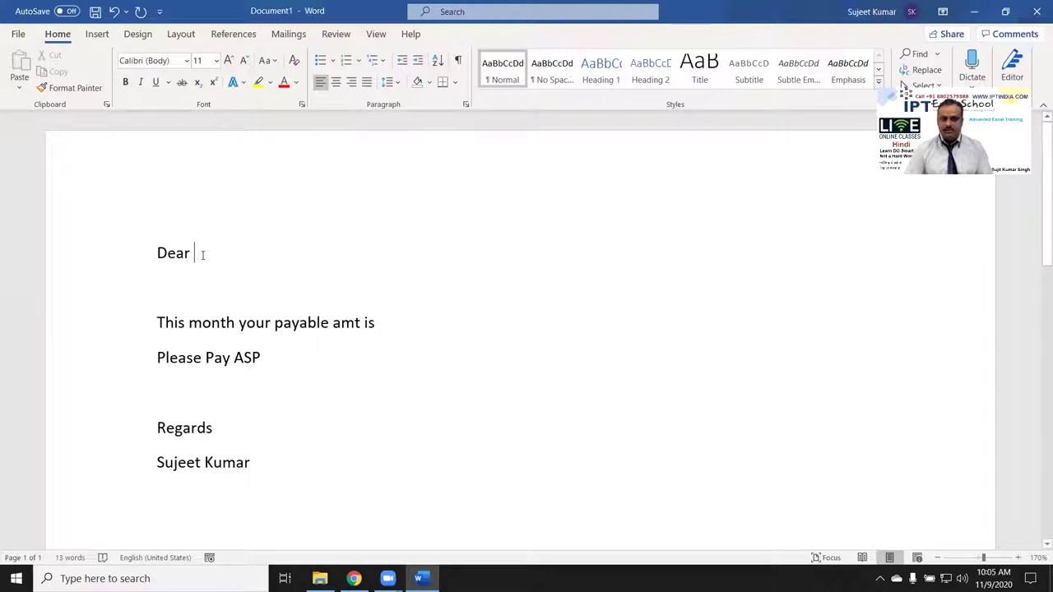
click(395, 319)
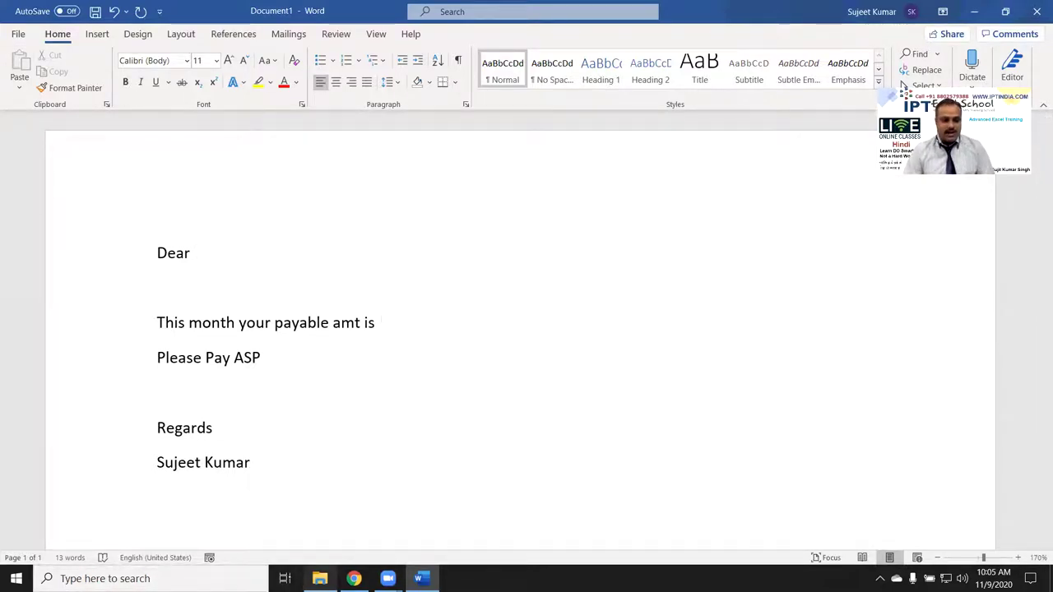
click(320, 579)
click(327, 268)
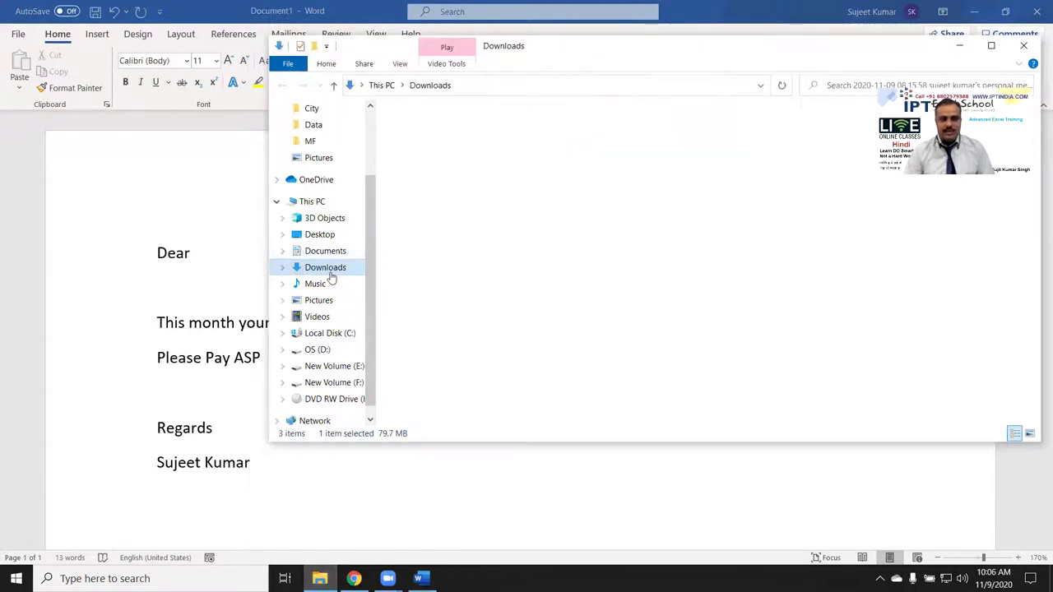
click(418, 147)
double_click(416, 146)
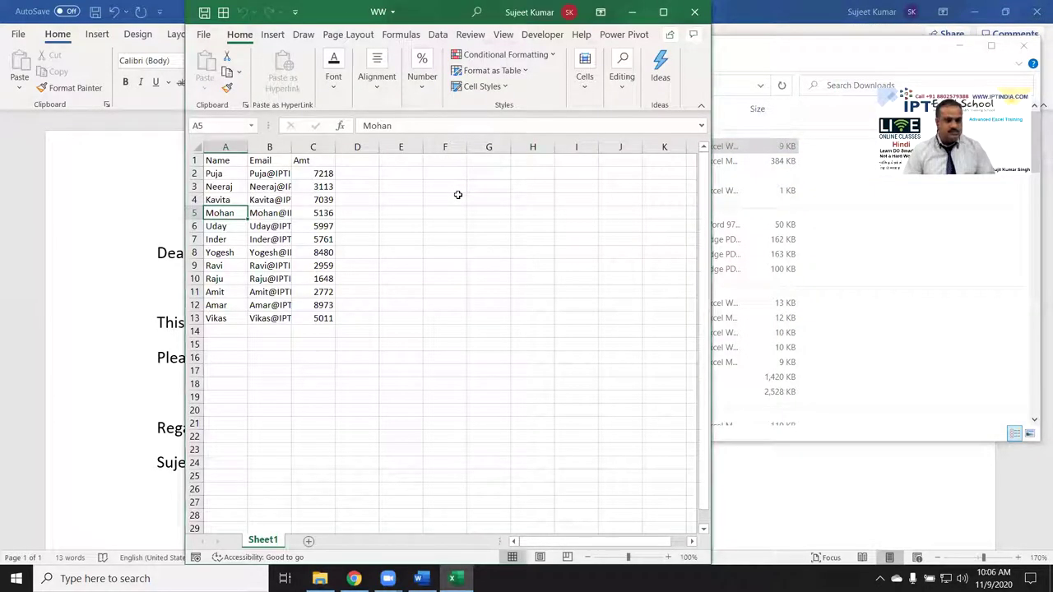
drag(231, 161, 300, 310)
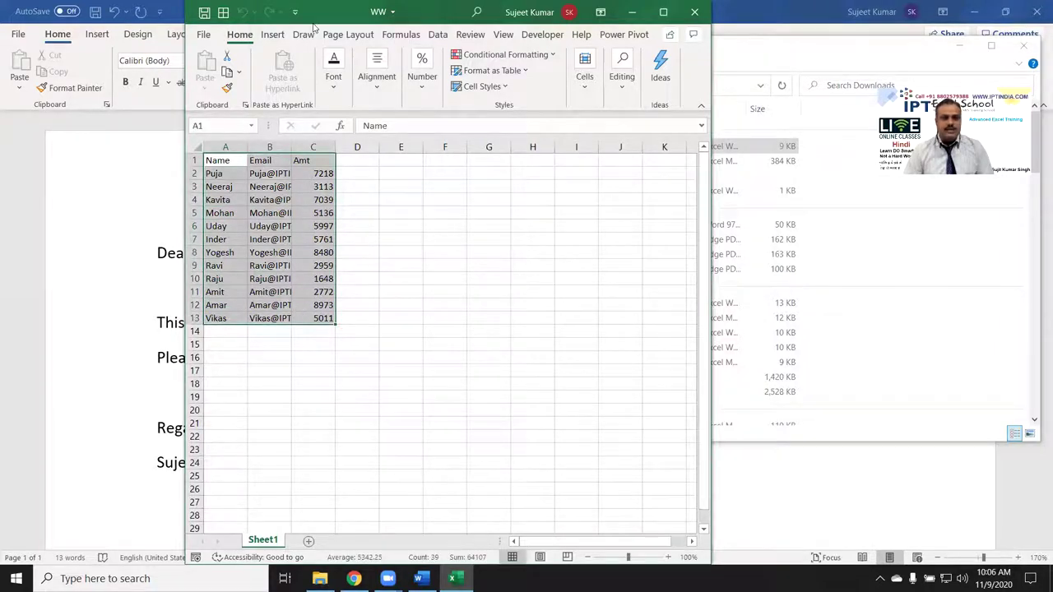
drag(313, 25, 178, 49)
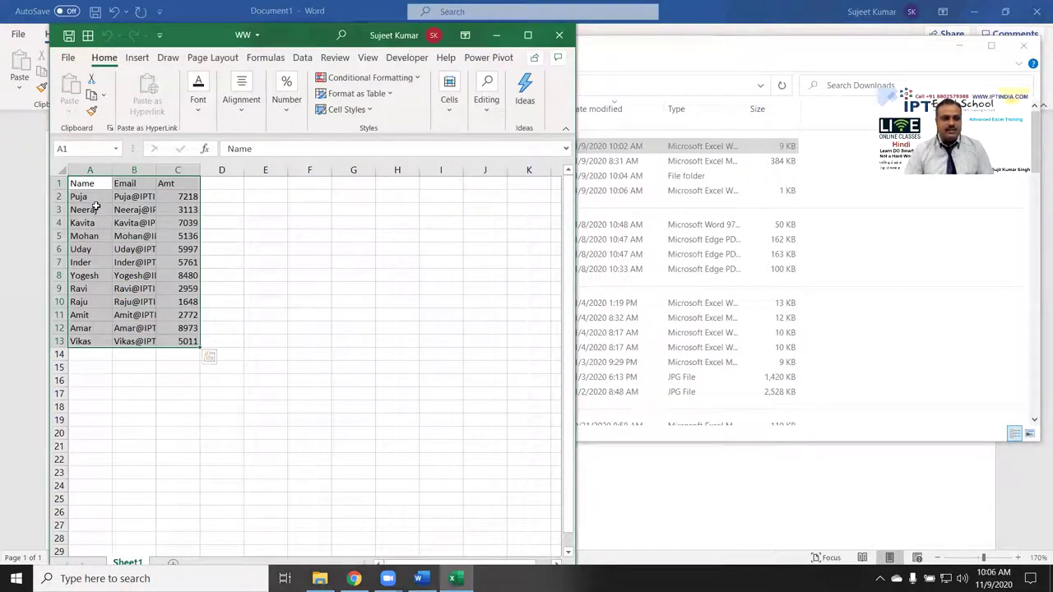
drag(95, 198, 82, 327)
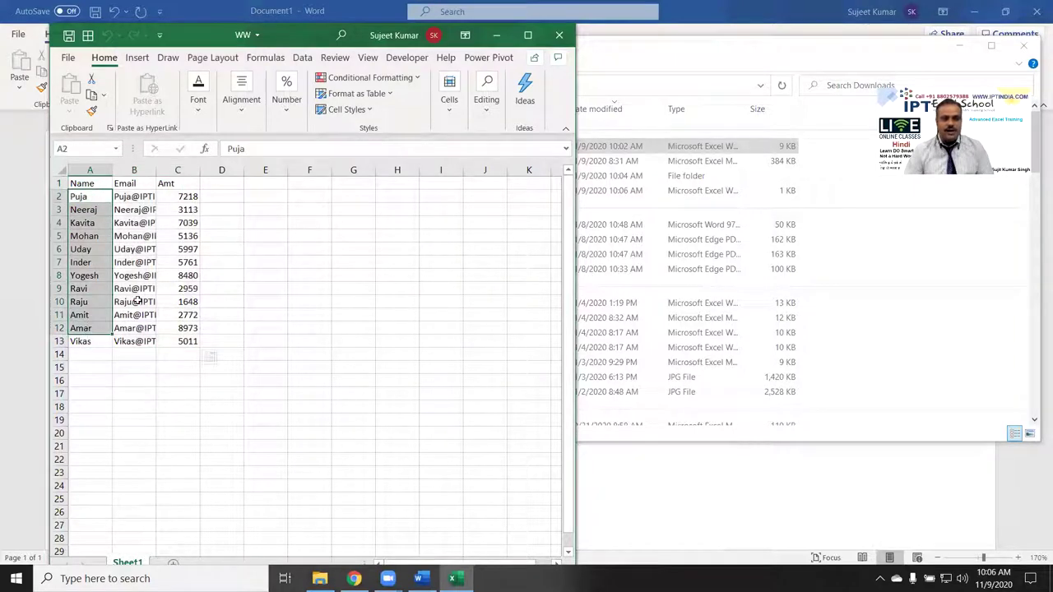
click(568, 36)
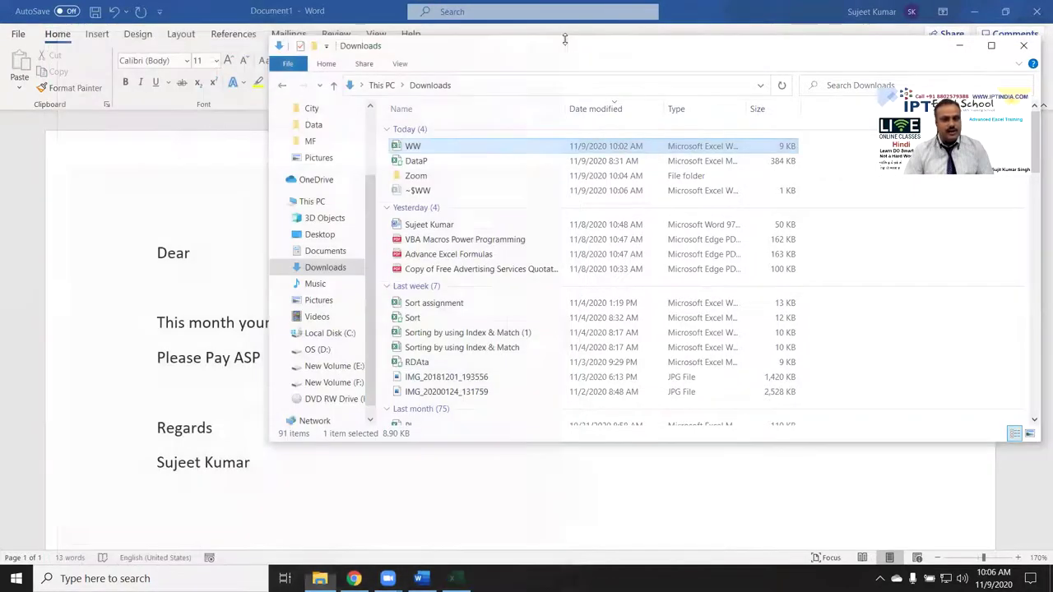
click(1035, 50)
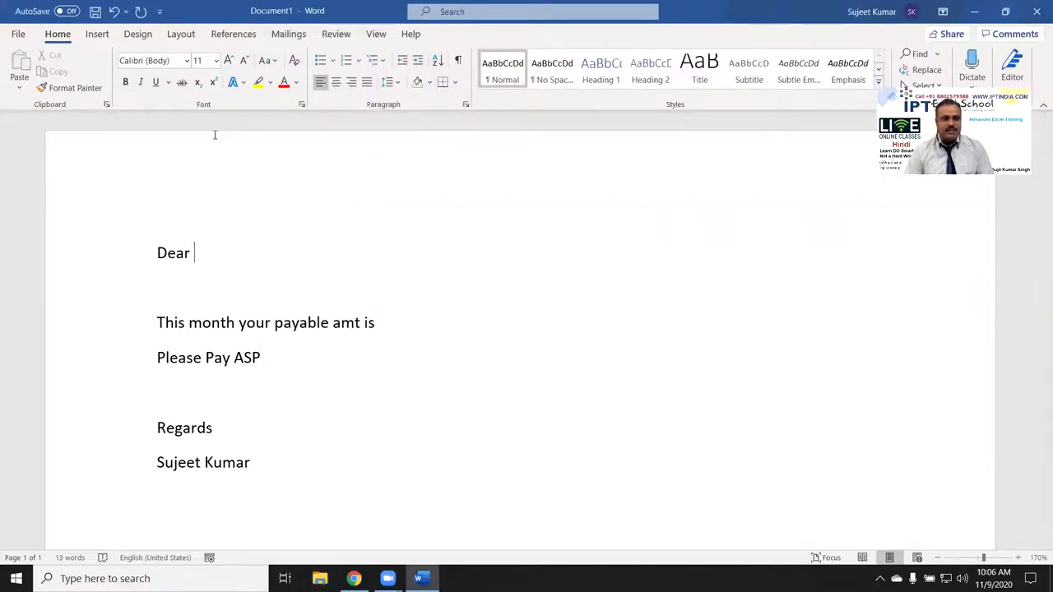
Step: On the Mailings tab, set the merge document type and choose to use an existing recipient list
click(289, 33)
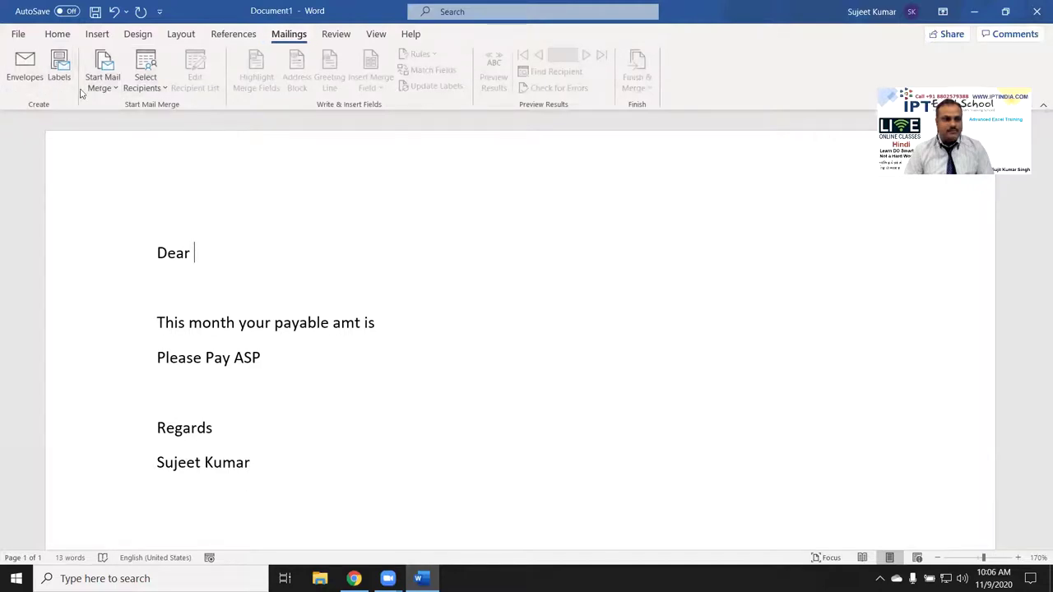
click(107, 96)
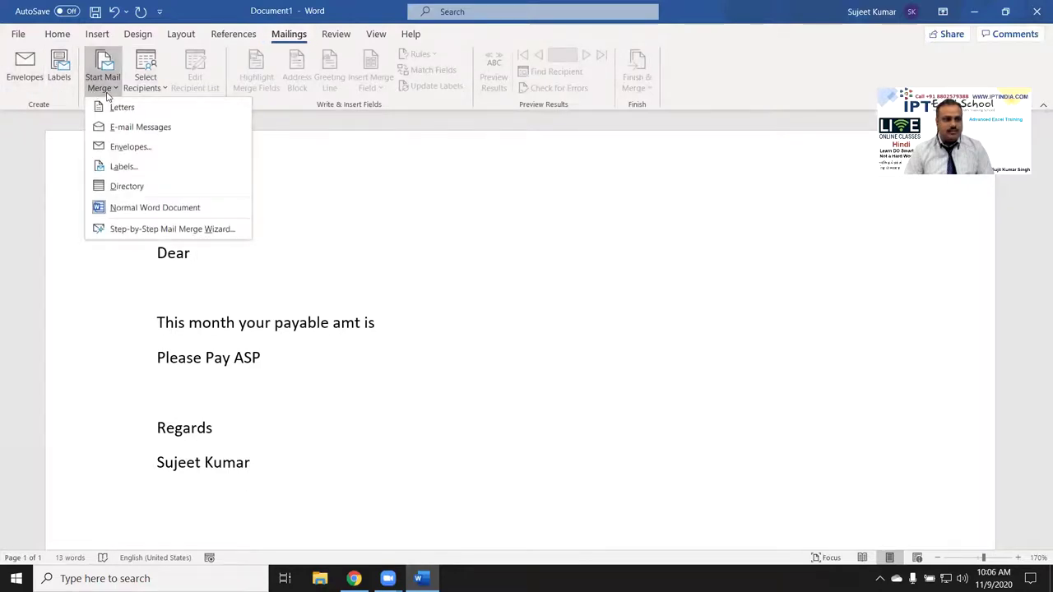
click(117, 128)
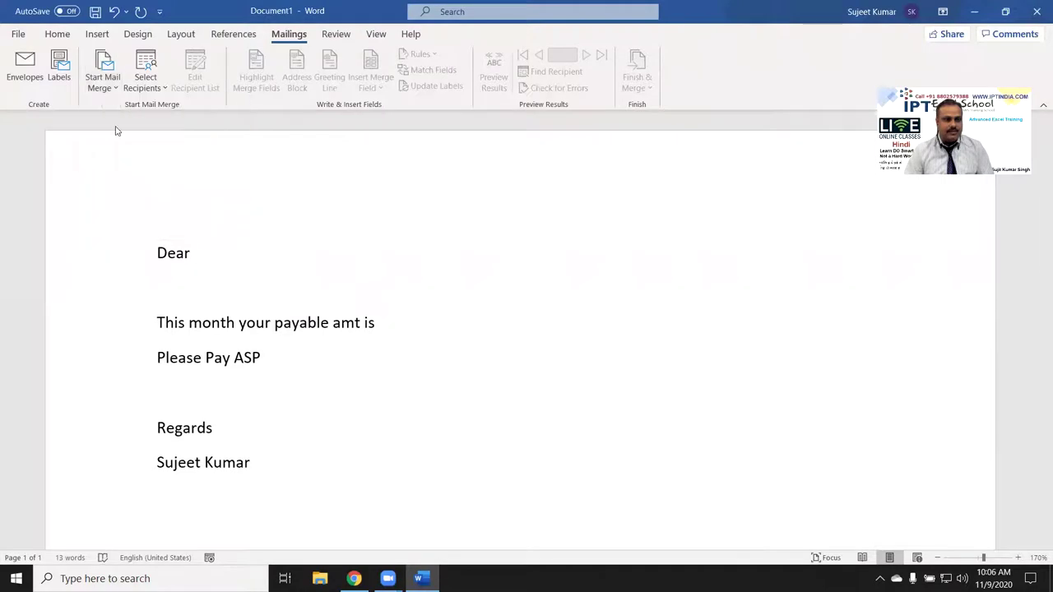
click(131, 87)
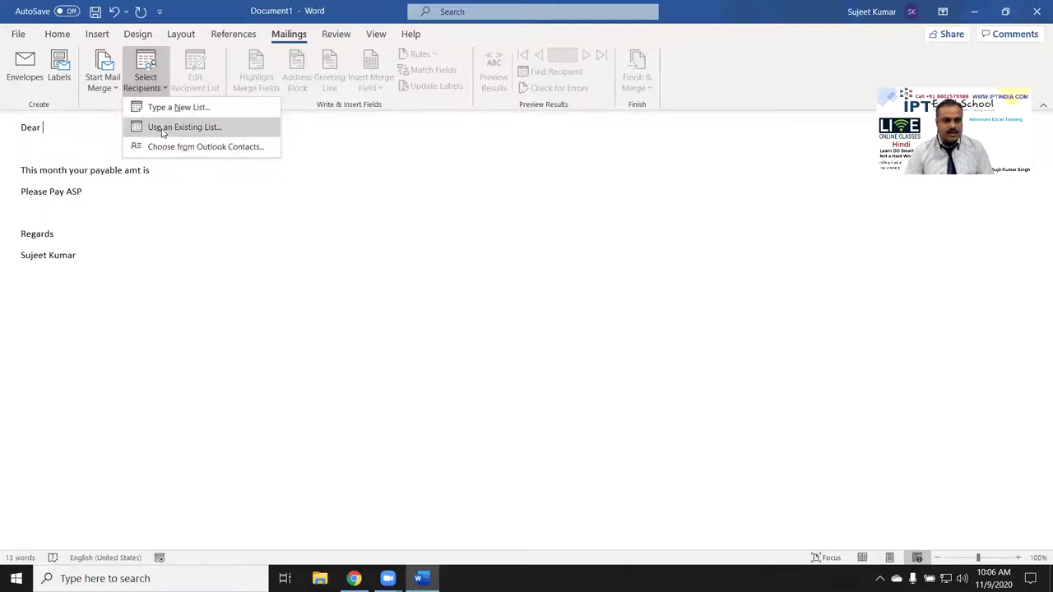
click(162, 130)
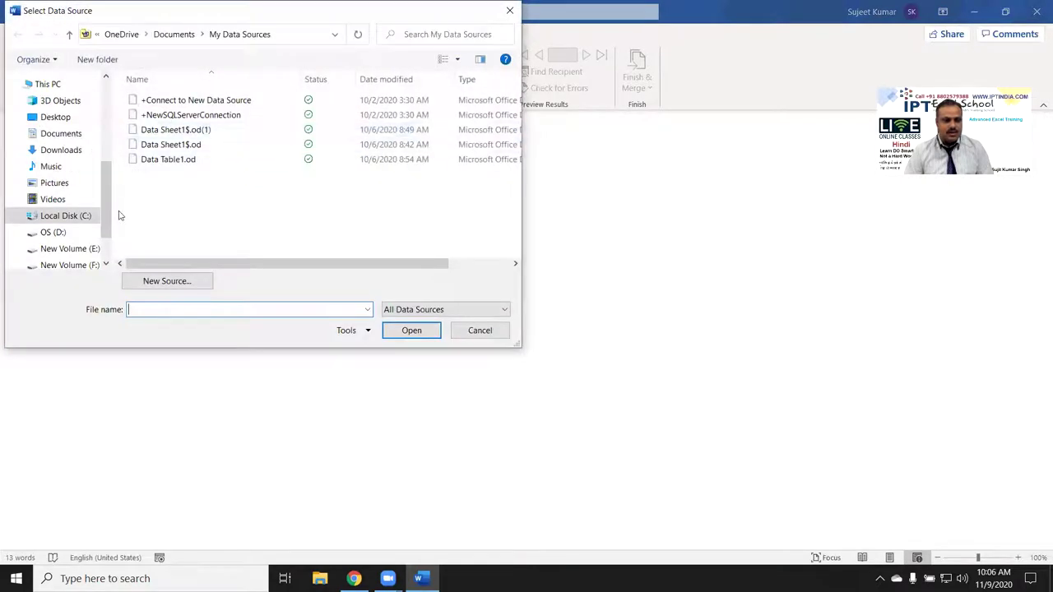
Step: Select the WW workbook from Downloads and confirm its Sheet1$ table with the first row as headers
click(51, 134)
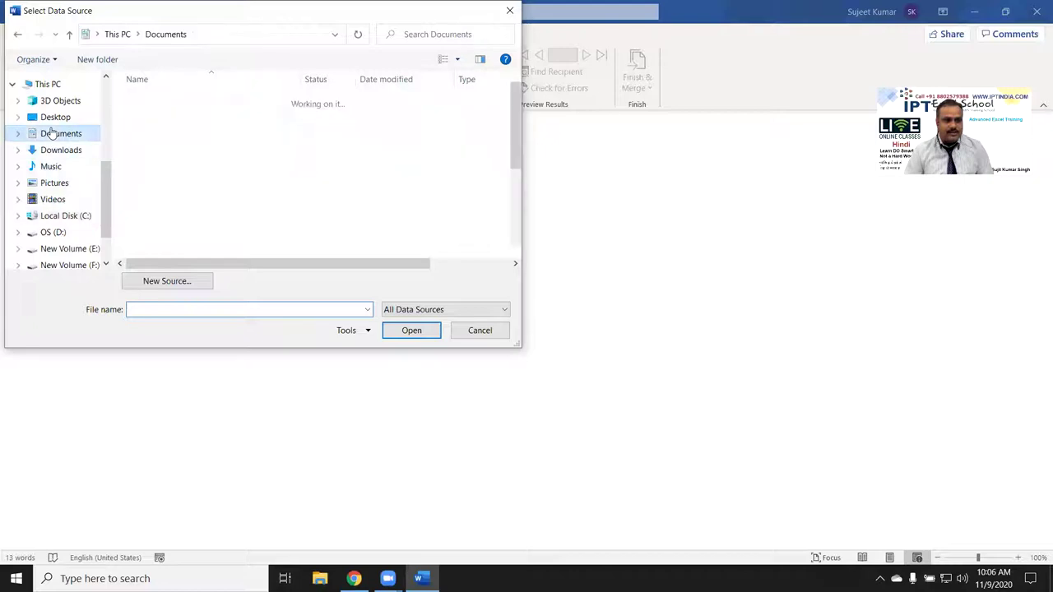
click(61, 149)
click(150, 120)
double_click(150, 120)
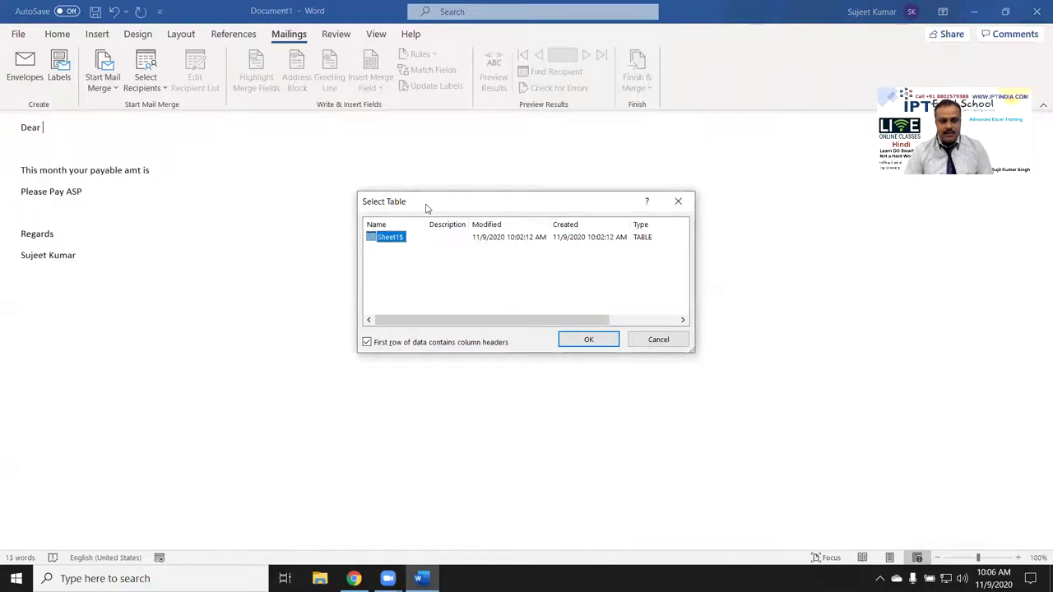
drag(426, 208, 321, 193)
mouse_move(290, 303)
mouse_down()
mouse_move(320, 302)
mouse_move(293, 302)
mouse_up()
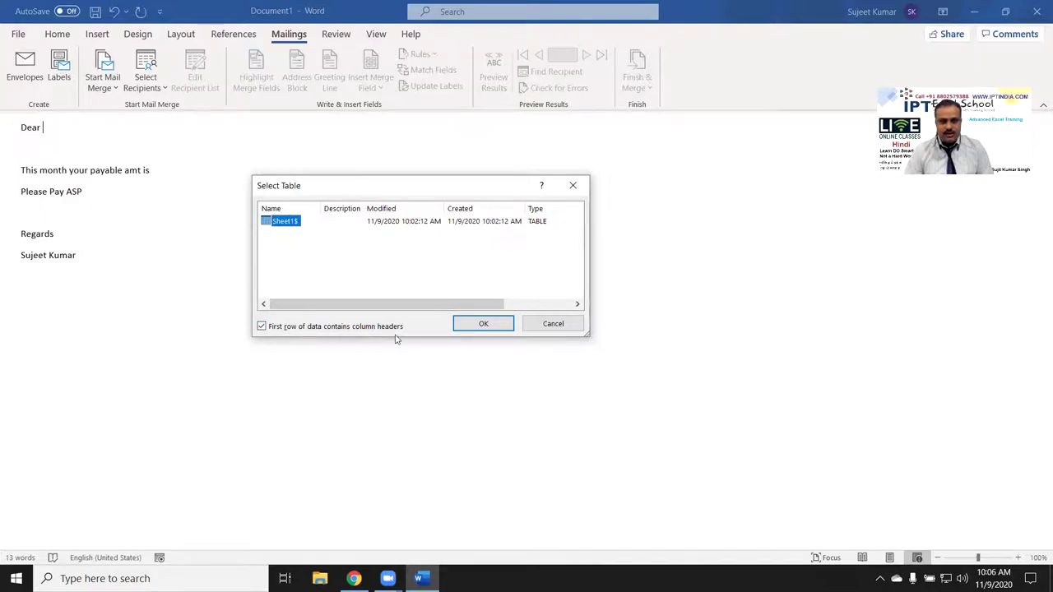
click(272, 330)
click(272, 331)
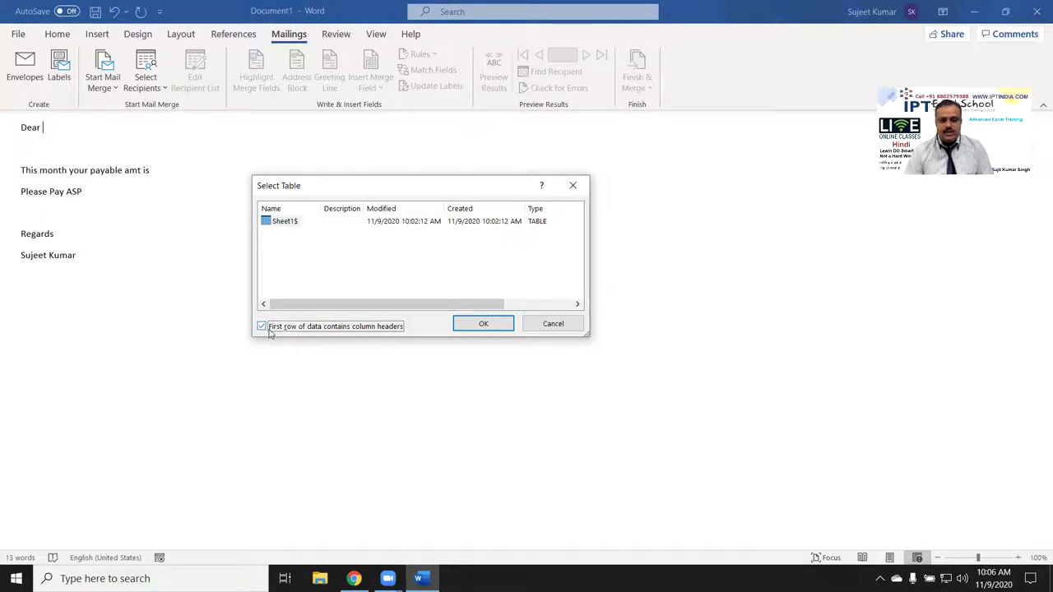
click(482, 325)
click(142, 80)
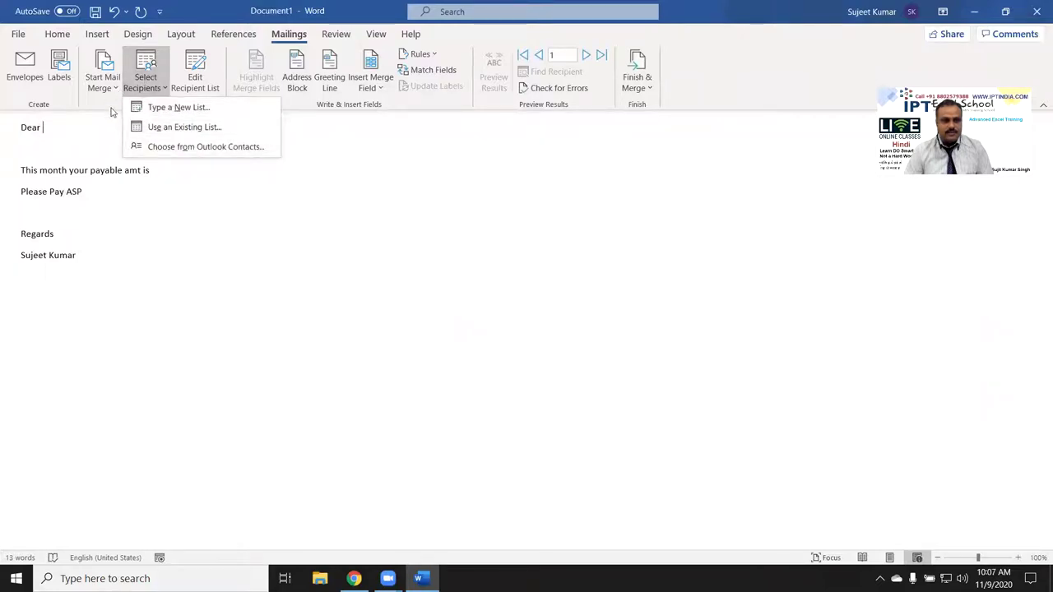
click(195, 79)
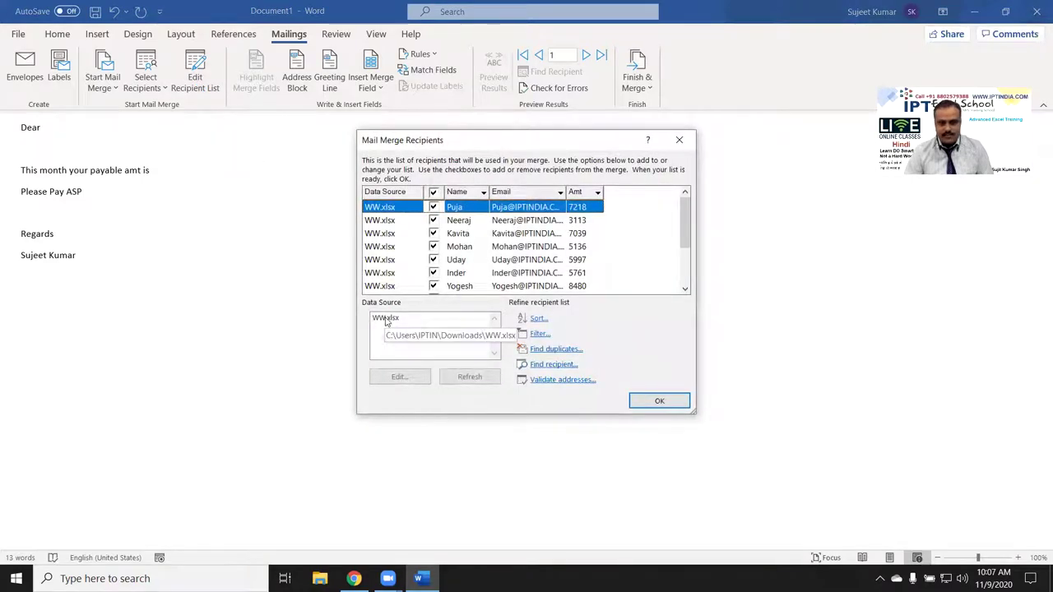
scroll(488, 284, down, 2)
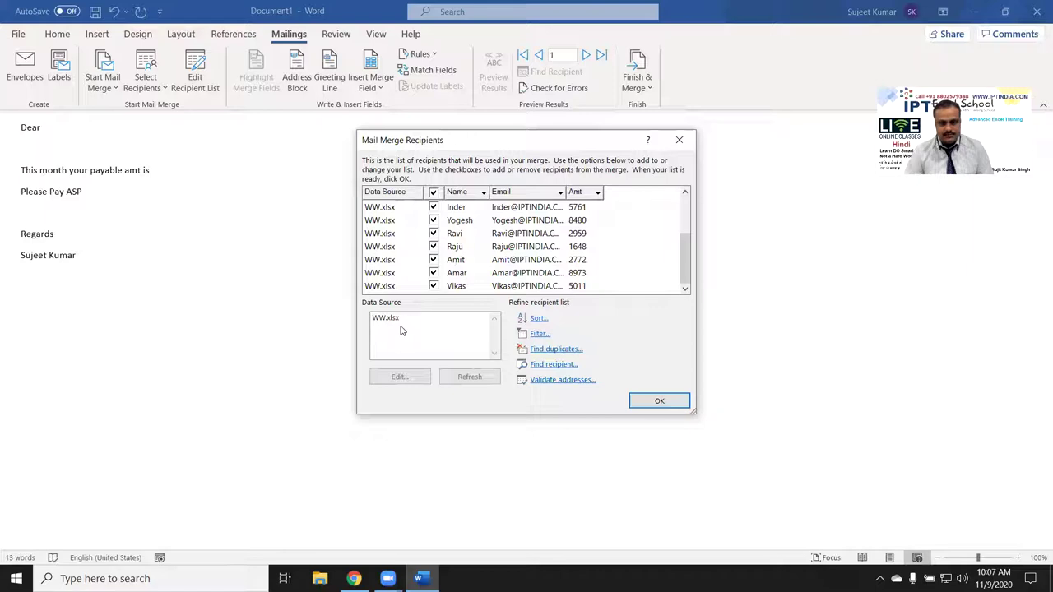
click(650, 402)
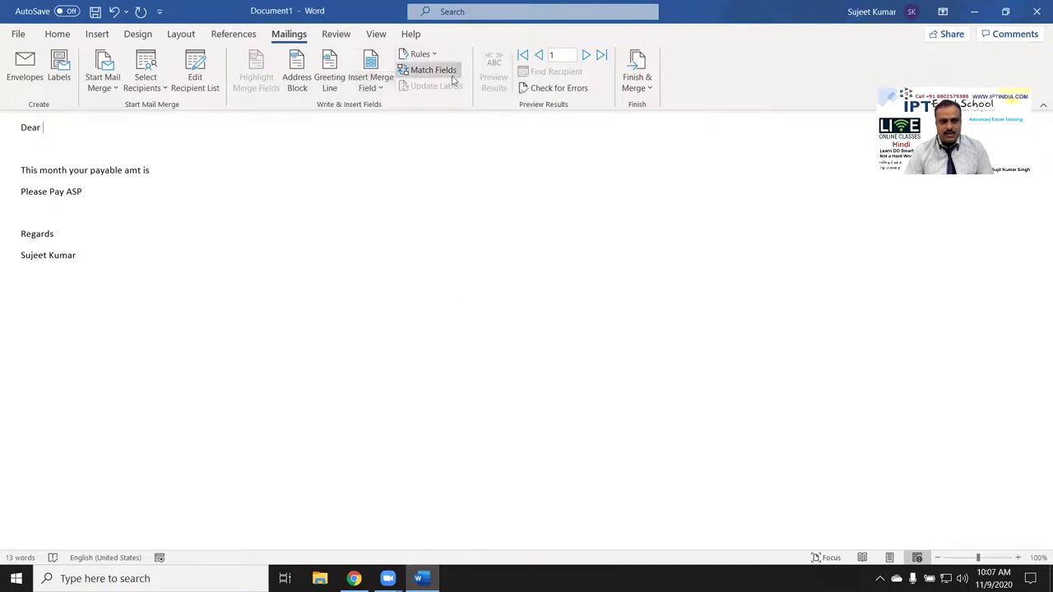
Step: Insert the «Name» field after Dear and the «Amt» field after 'payable amt is'
click(371, 86)
click(383, 108)
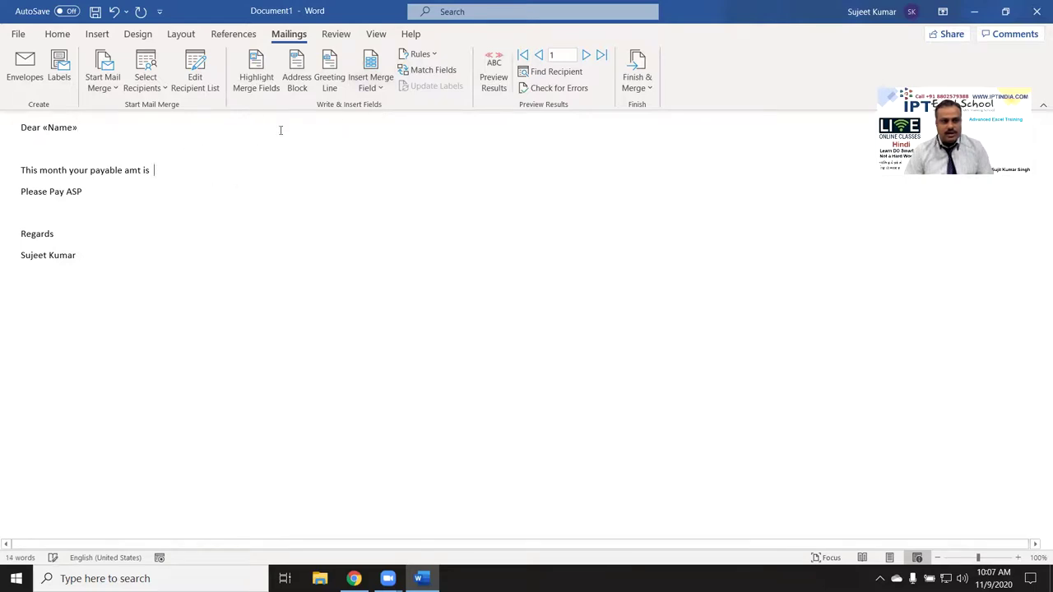
click(370, 85)
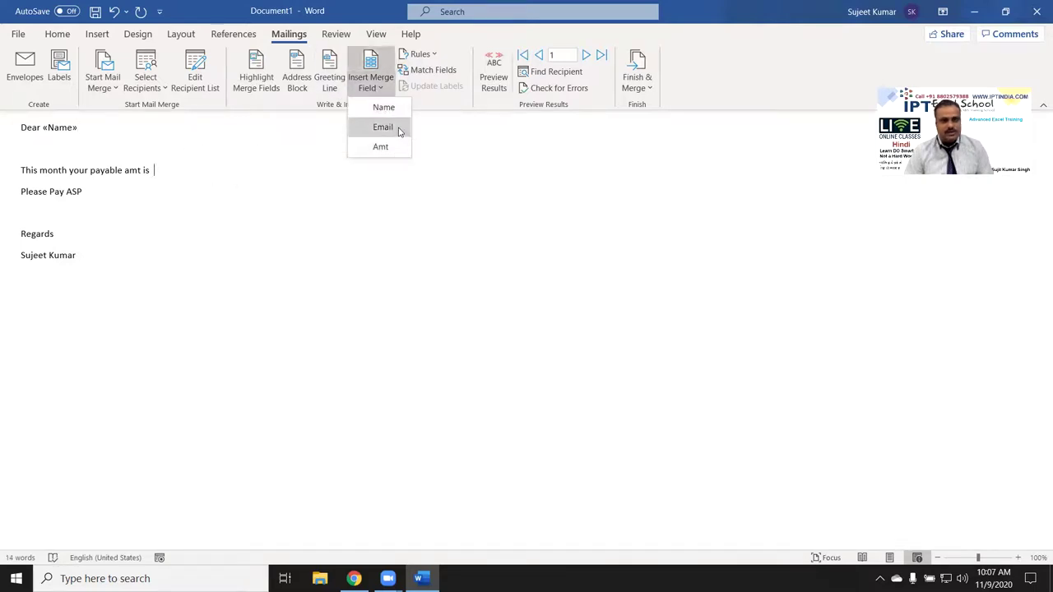
click(399, 148)
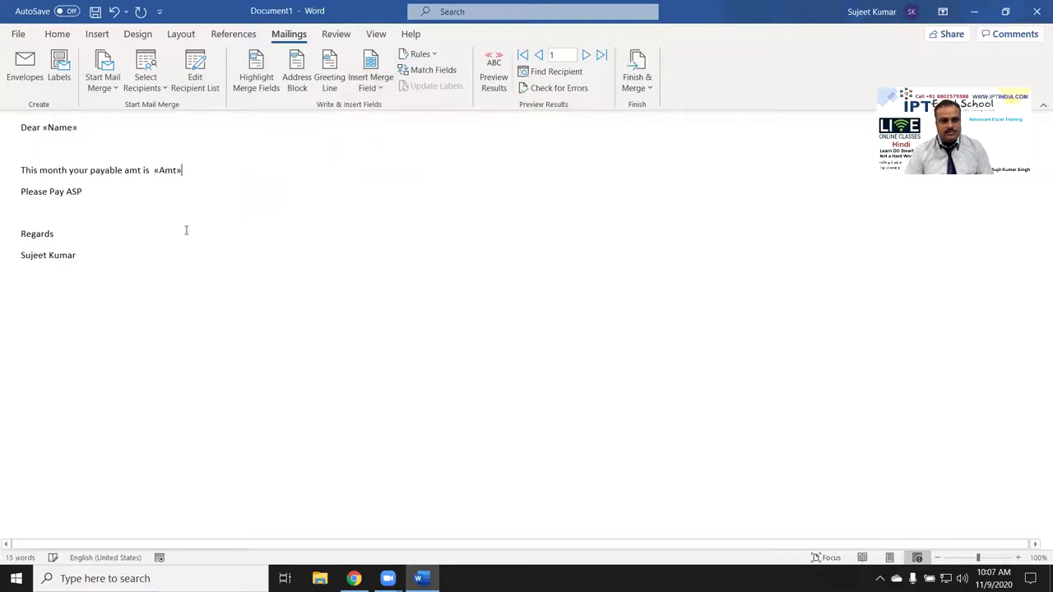
click(637, 81)
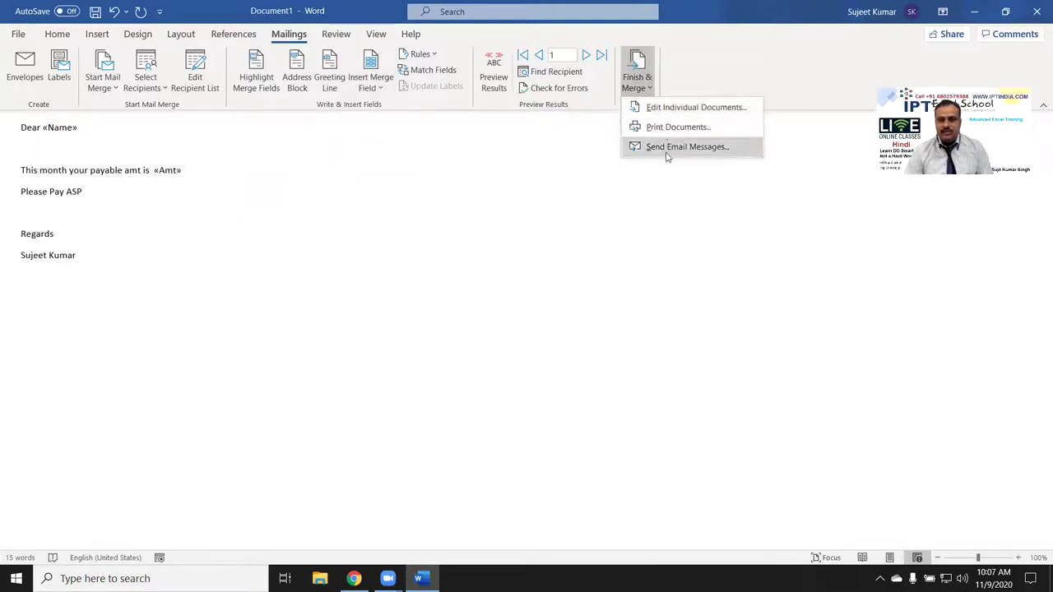
Step: Cancel the e-mail merge and merge all records into individual letters in a new document
click(667, 148)
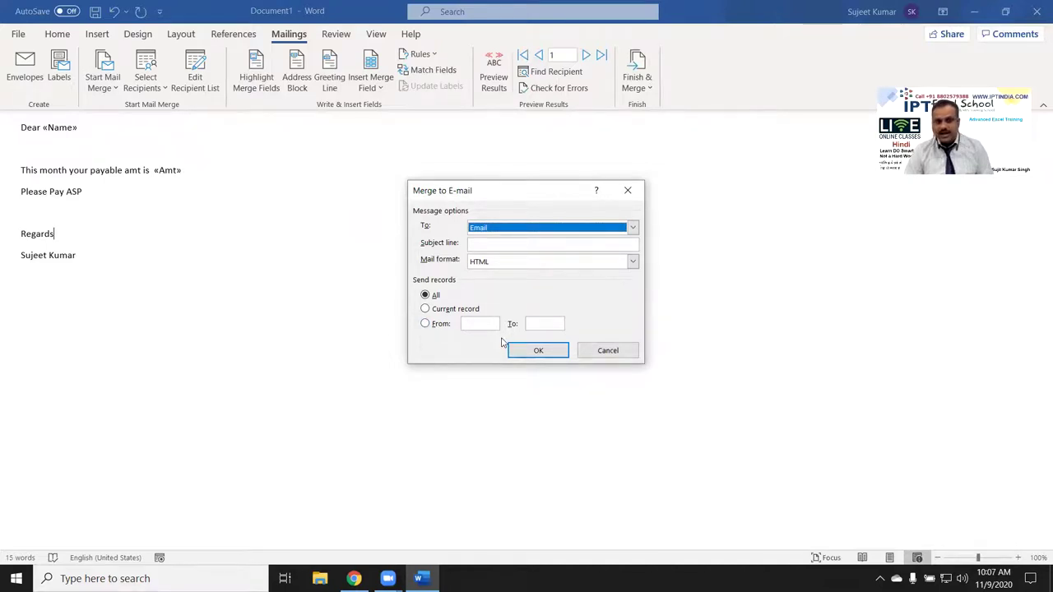
click(512, 350)
click(637, 82)
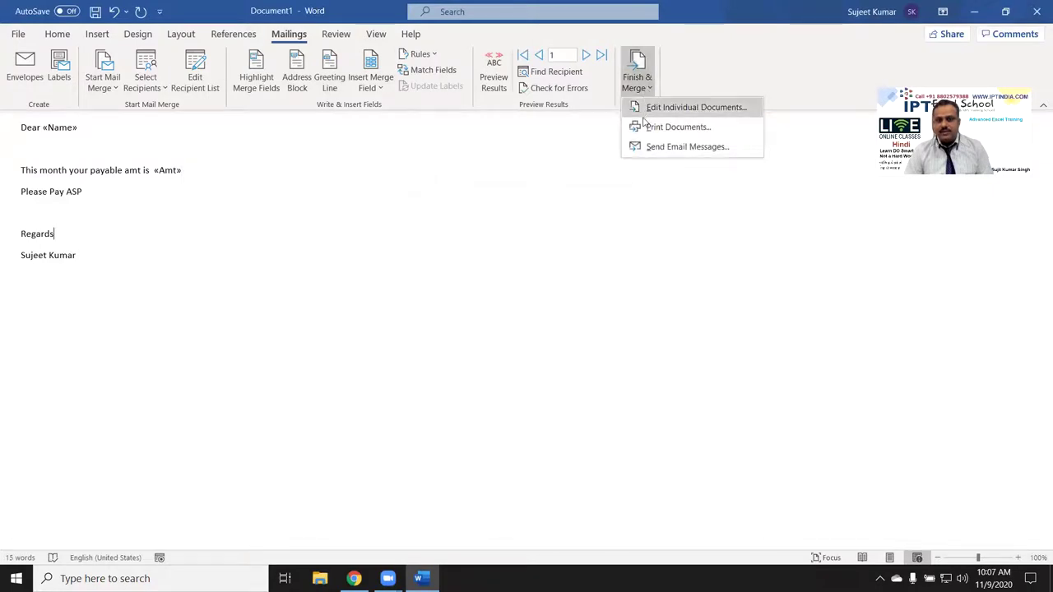
click(652, 111)
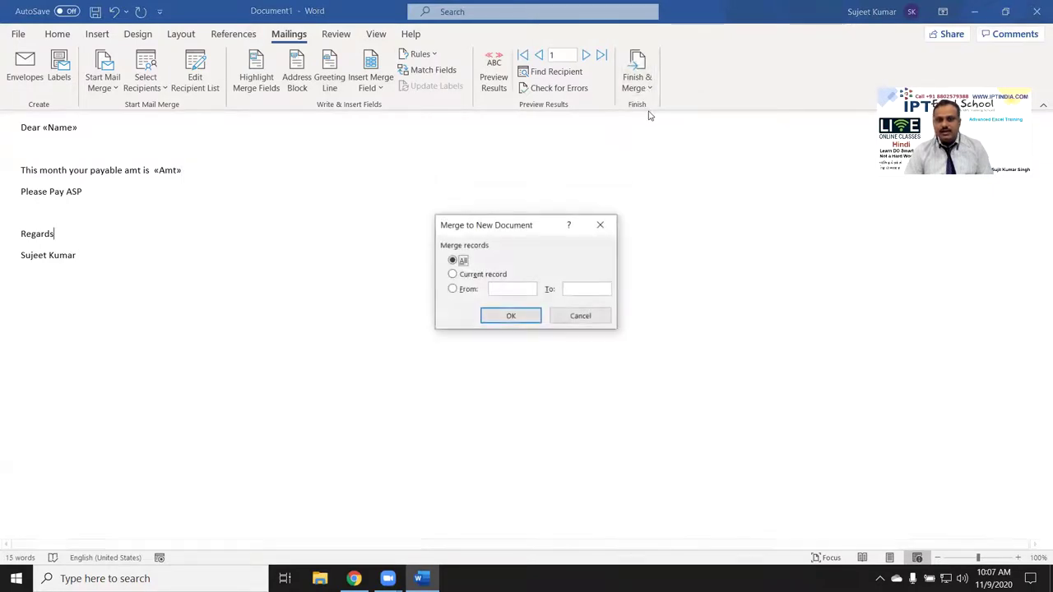
click(511, 317)
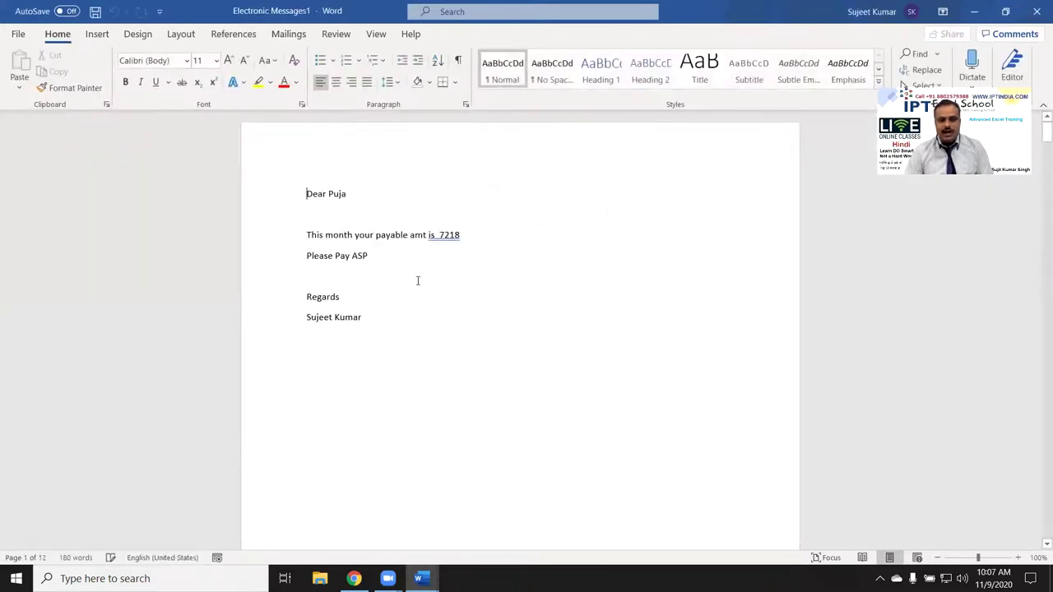
scroll(445, 238, down, 2)
scroll(395, 294, down, 10)
scroll(395, 294, down, 7)
scroll(380, 250, down, 2)
scroll(362, 354, down, 8)
scroll(349, 367, down, 4)
scroll(351, 396, down, 3)
scroll(353, 390, down, 3)
scroll(352, 385, down, 3)
scroll(354, 370, down, 4)
click(371, 340)
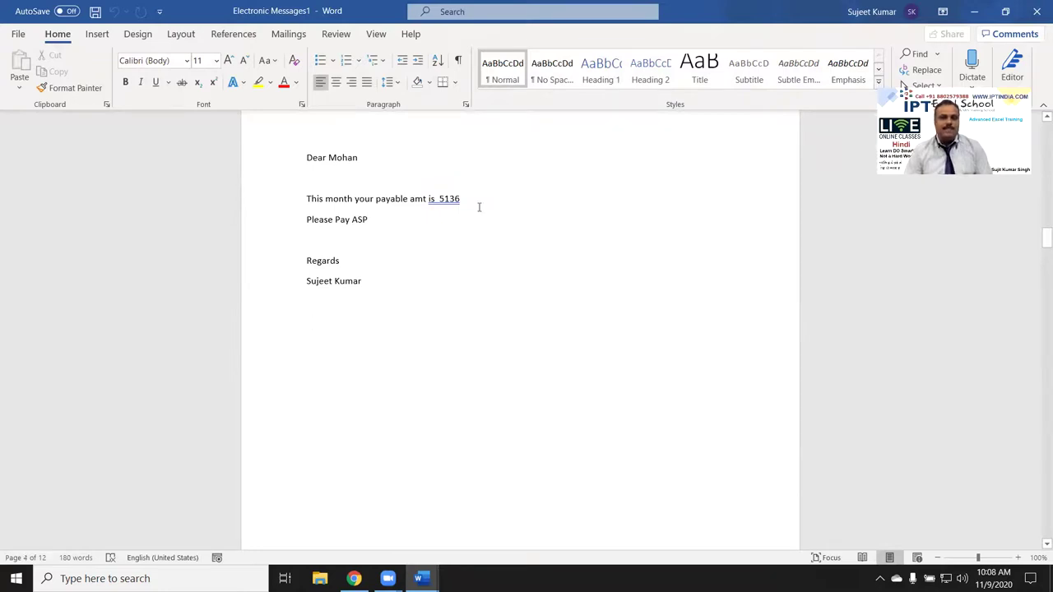
scroll(511, 235, up, 2)
scroll(511, 236, up, 3)
scroll(510, 236, up, 3)
scroll(510, 238, up, 2)
scroll(511, 238, up, 3)
scroll(510, 238, up, 3)
scroll(510, 238, up, 2)
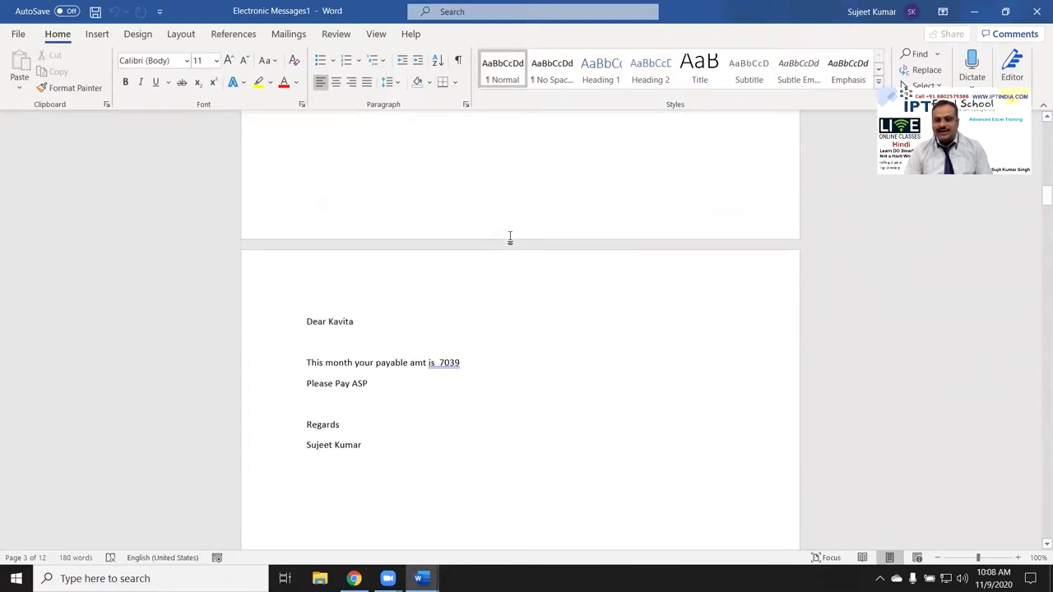
scroll(510, 238, up, 3)
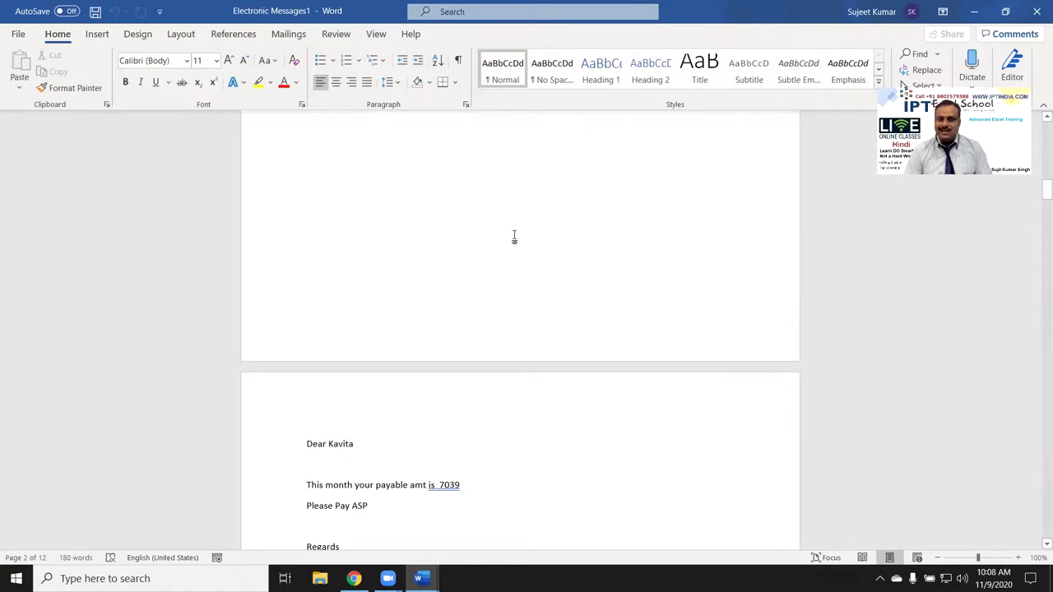
Step: Minimize the merged Electronic Messages1 letters to bring back the original Document1 letter
click(147, 34)
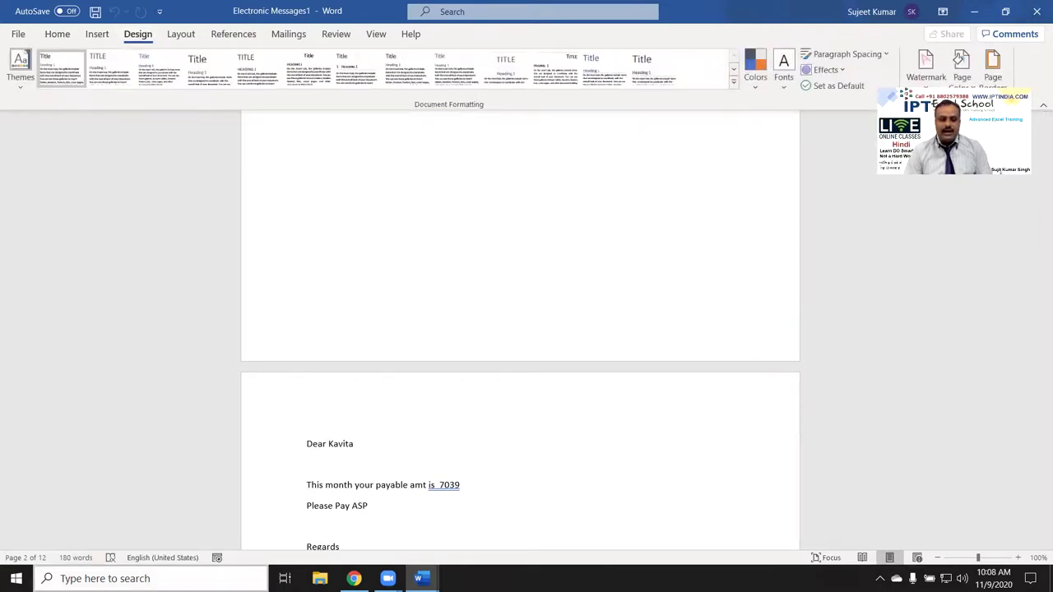
click(16, 579)
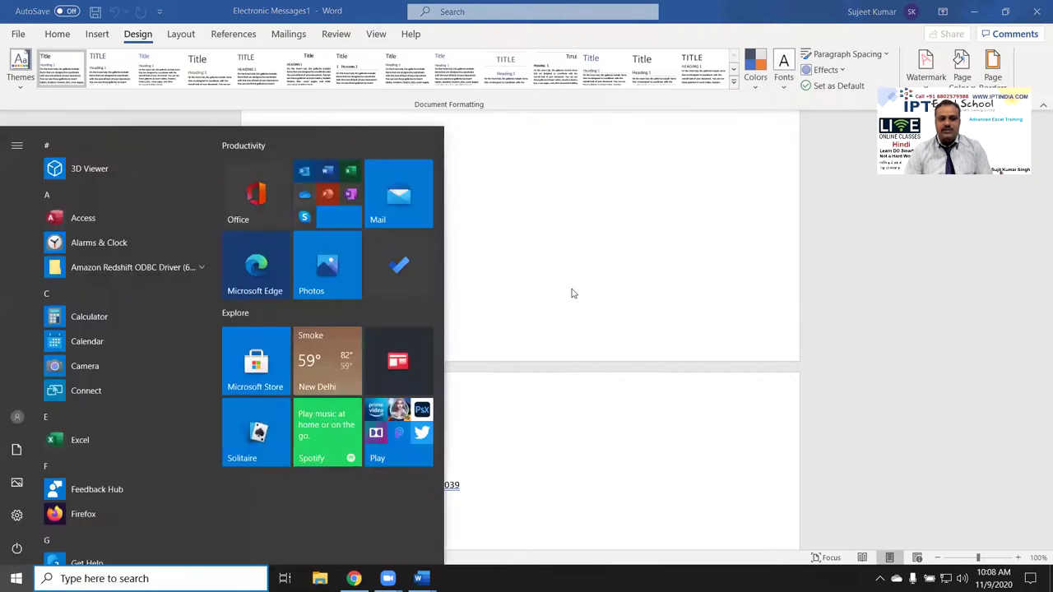
click(514, 259)
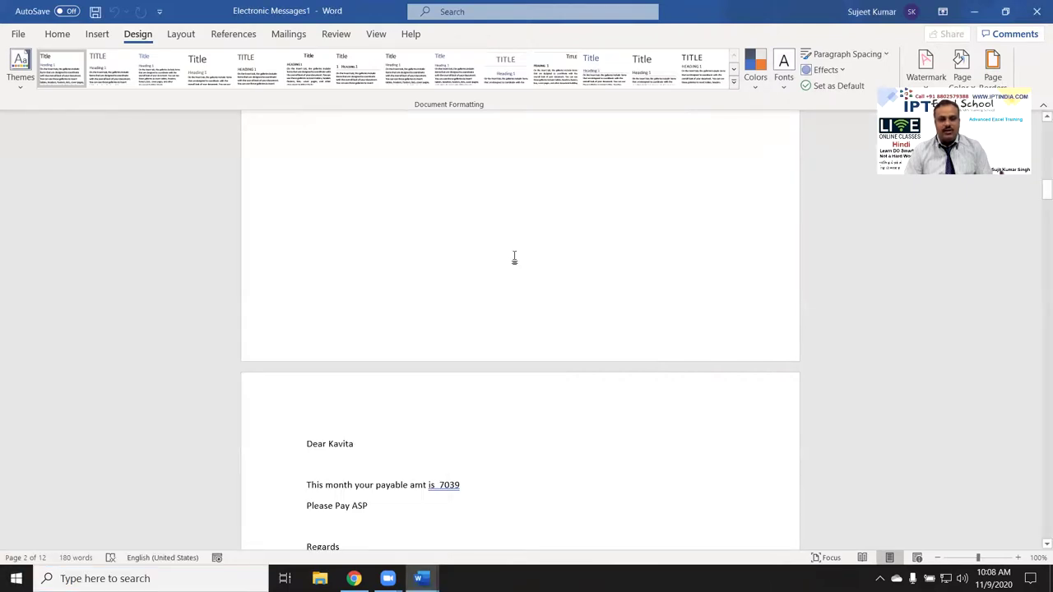
click(973, 12)
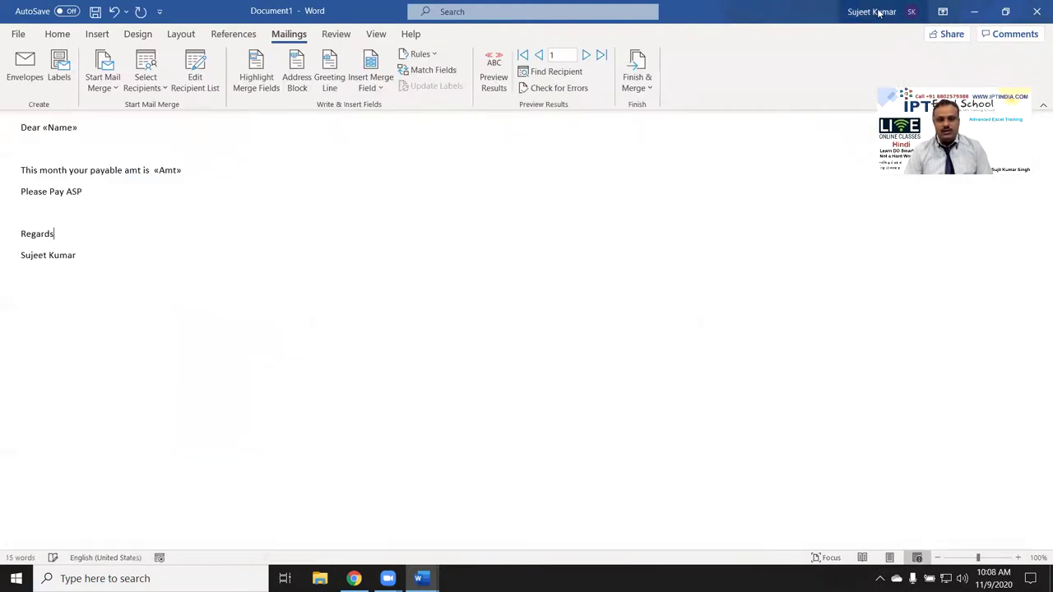
Step: Minimize the Document1 Word window to show the desktop
click(973, 12)
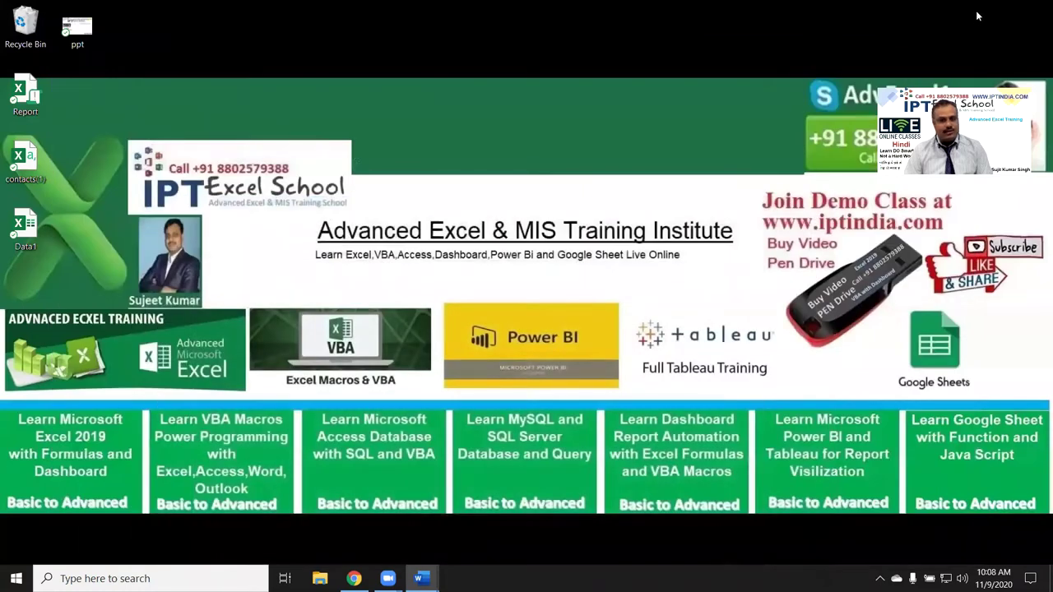